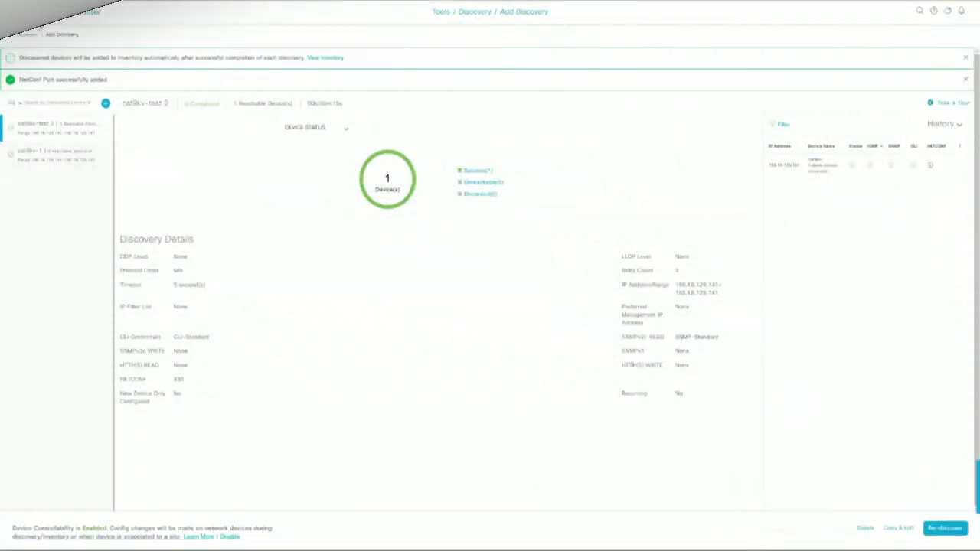
# Open the Cisco DNA Center main navigation menu from the discovery results.
pyautogui.click(20, 14)
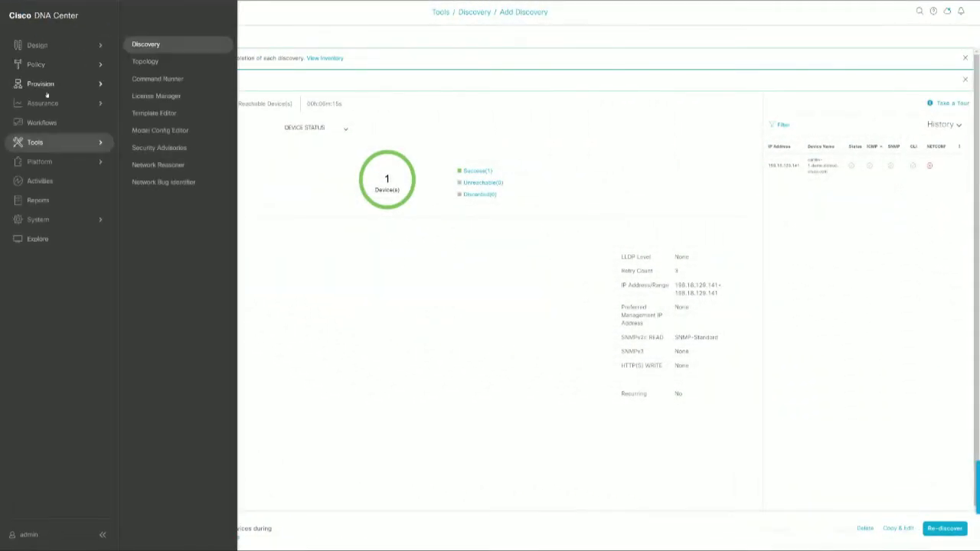
# Go to Provision > Inventory and dismiss the Take a Tour tip.
pyautogui.moveTo(42, 87)
pyautogui.click(152, 56)
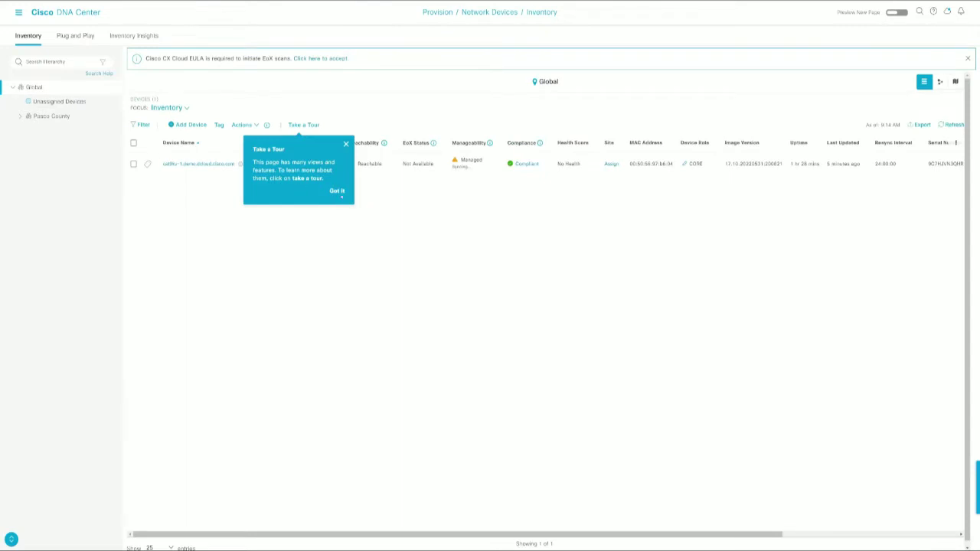
pyautogui.click(337, 190)
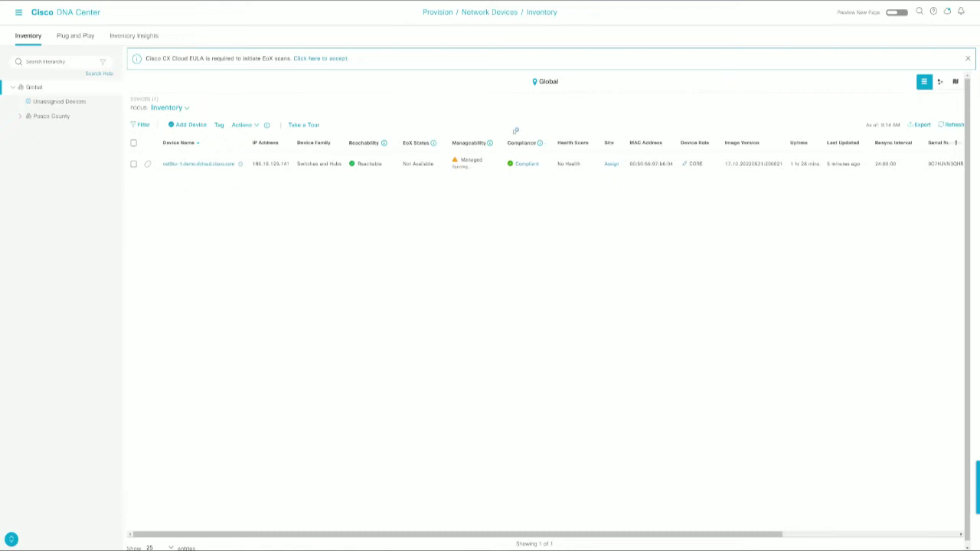
pyautogui.click(214, 166)
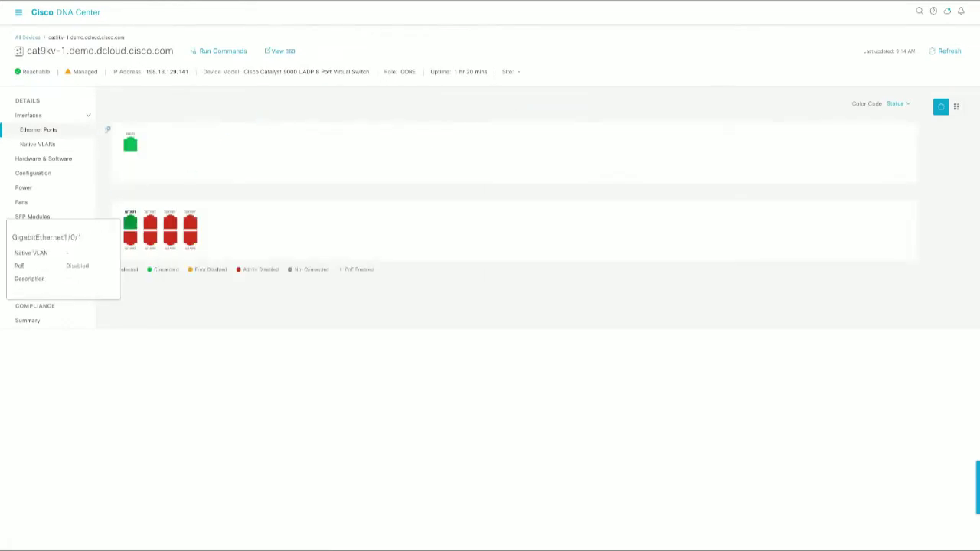
pyautogui.moveTo(132, 146)
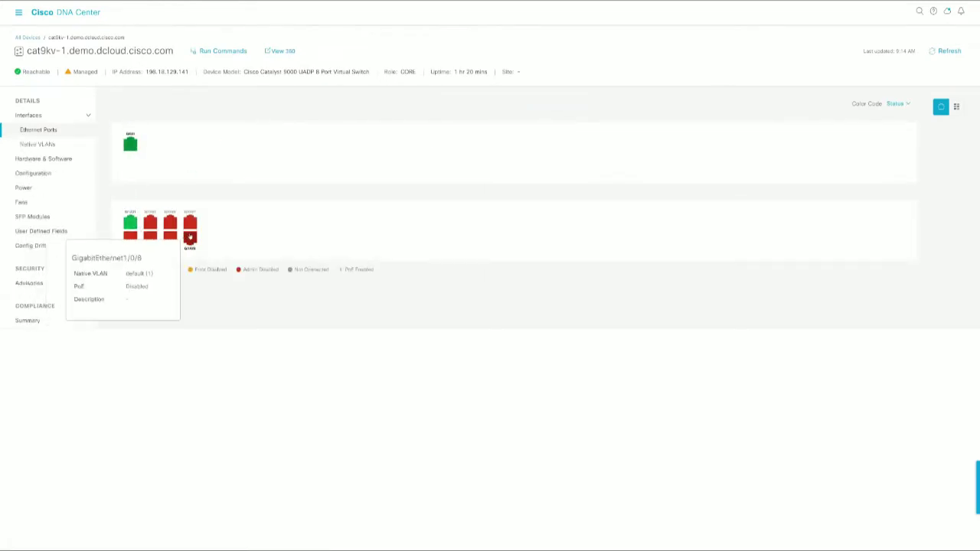
pyautogui.click(40, 145)
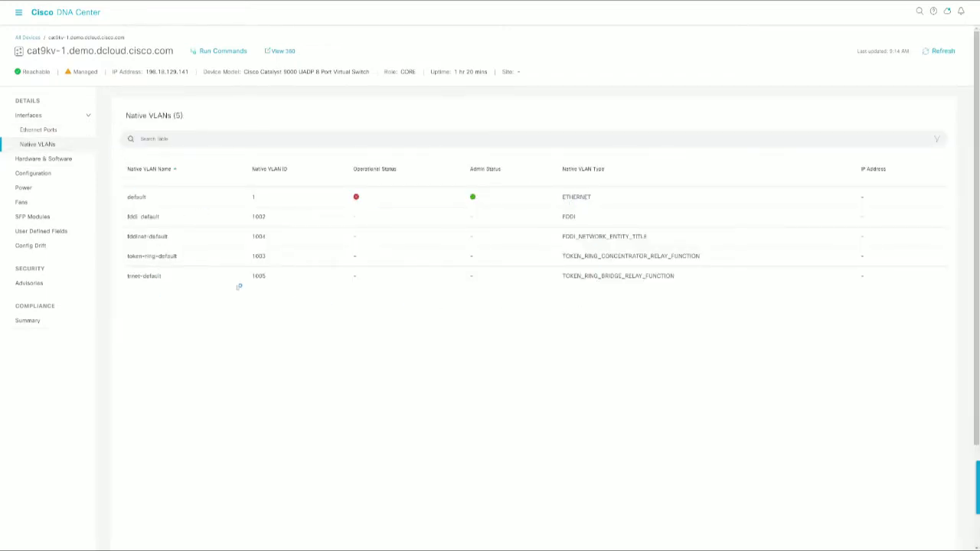
pyautogui.click(50, 162)
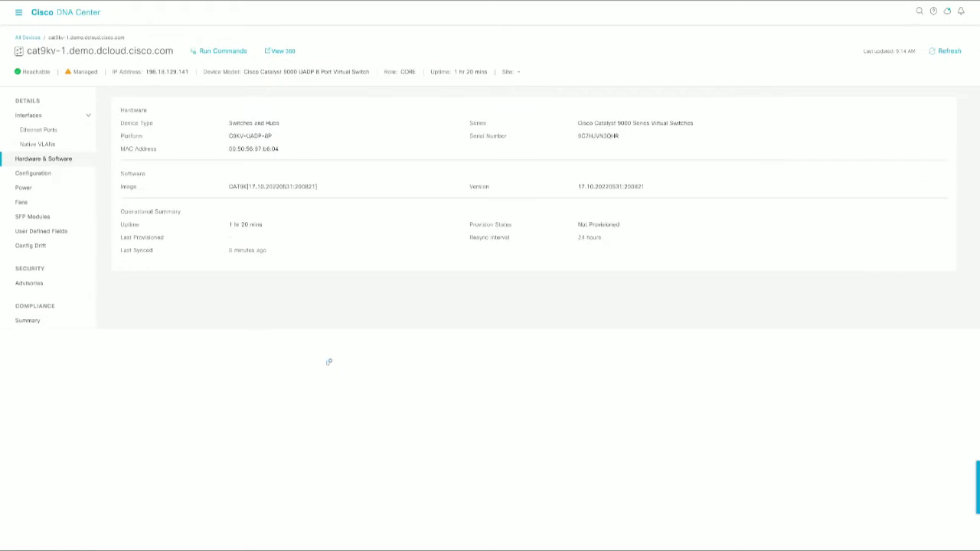
pyautogui.click(35, 175)
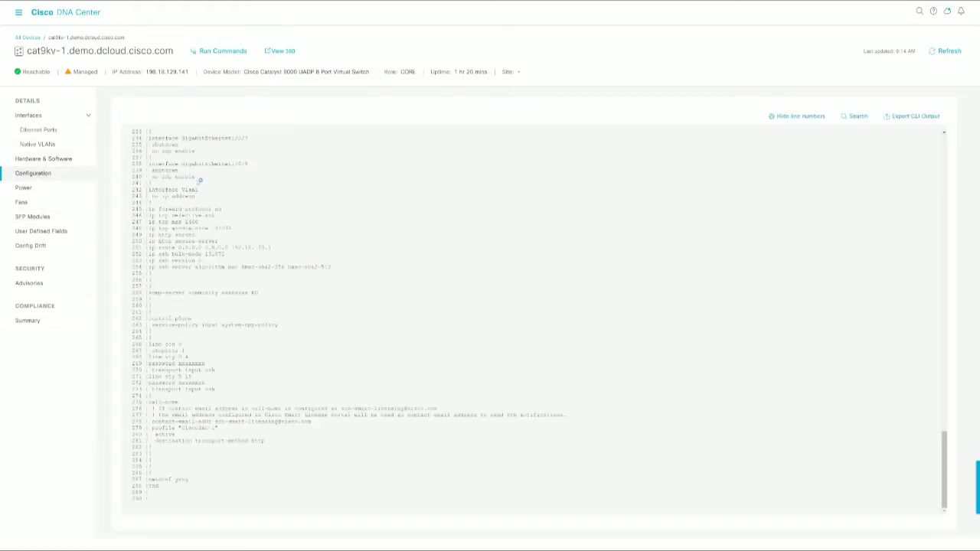
pyautogui.scroll(20, 309, 420)
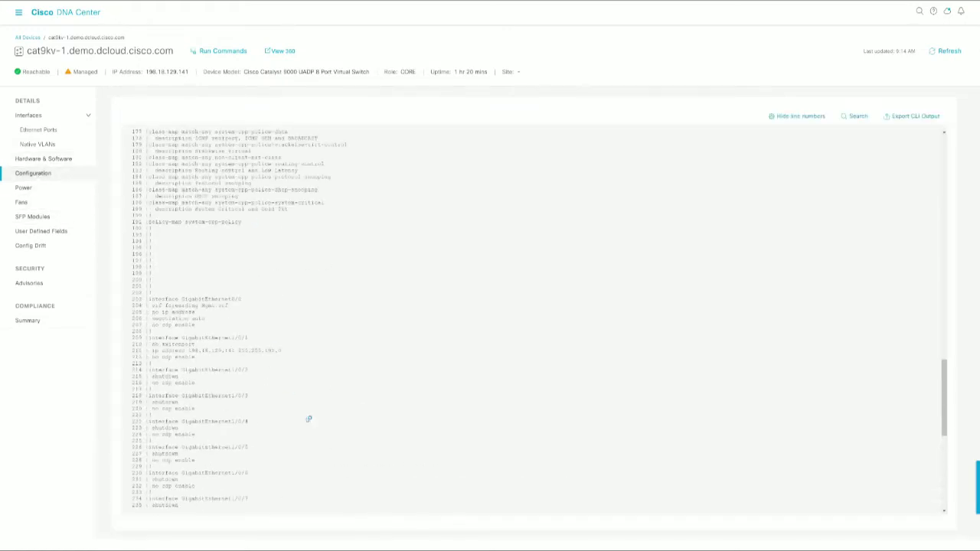
pyautogui.hotkey('alt', 'Left')
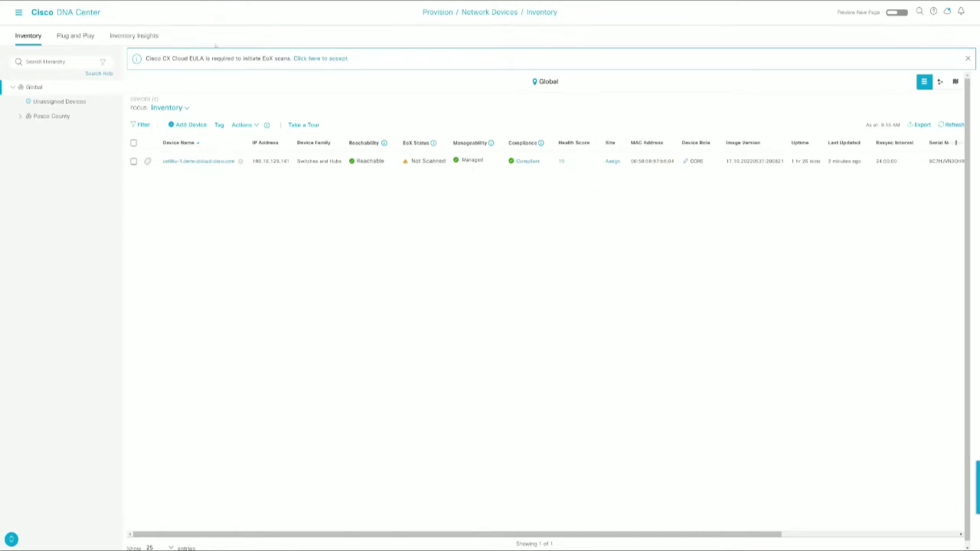
# Select the cat9kv-1 switch and bring up its Actions > Provision options.
pyautogui.click(169, 108)
pyautogui.click(134, 161)
pyautogui.click(242, 125)
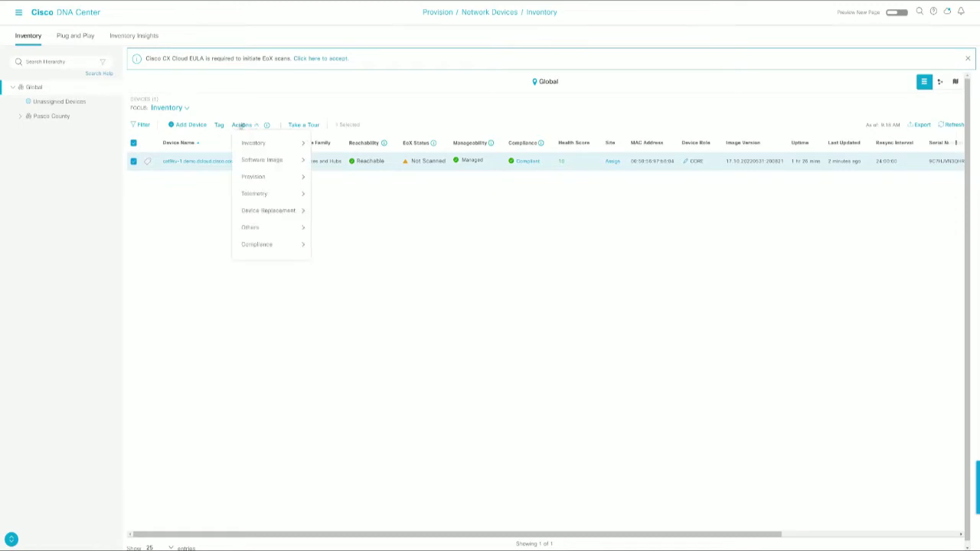
pyautogui.moveTo(269, 183)
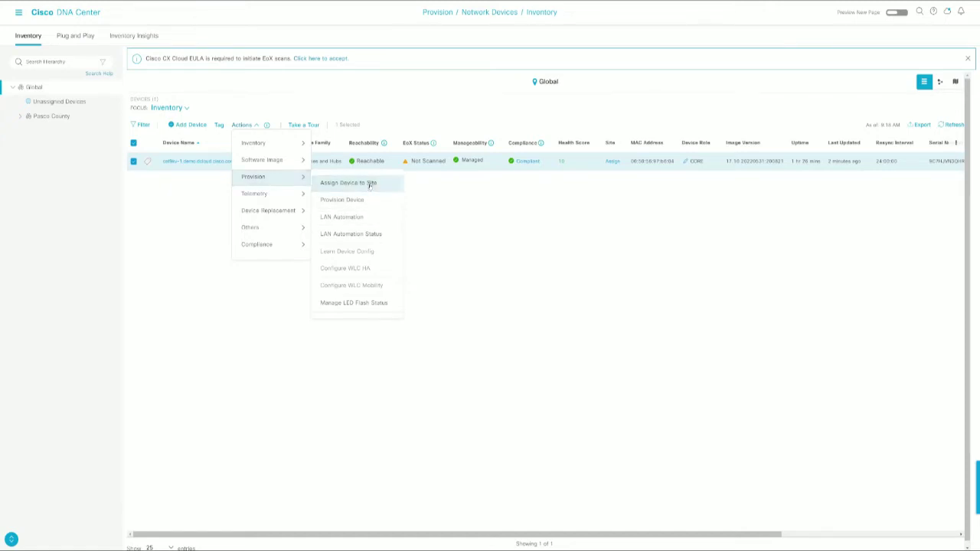
# Assign cat9kv-1 to site Global/Pasco County/WPGC/1st Floor and save the choice.
pyautogui.click(371, 184)
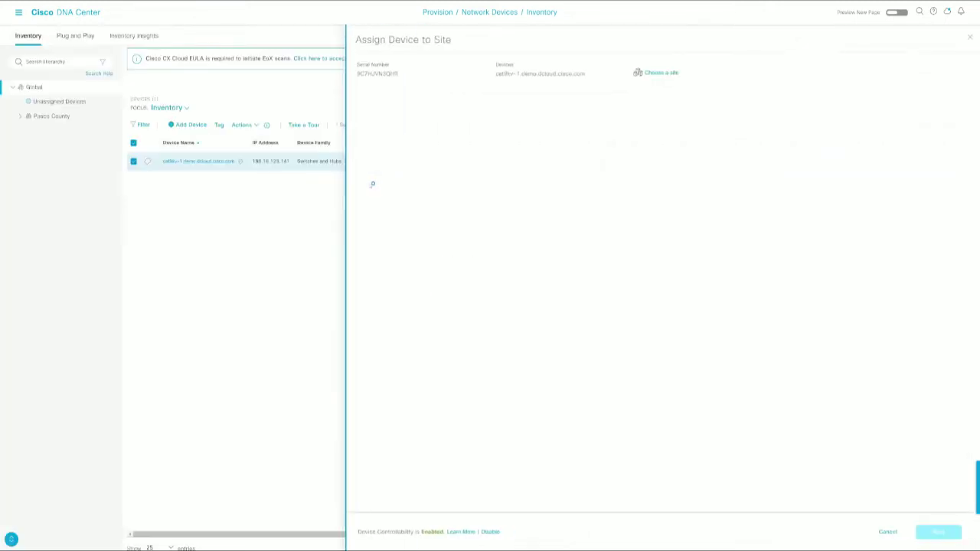
pyautogui.click(659, 74)
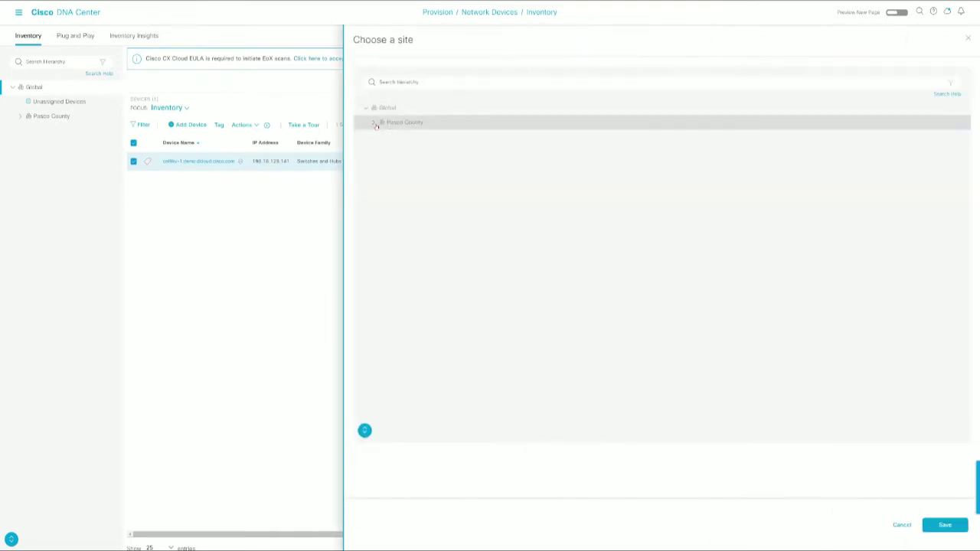
pyautogui.click(374, 123)
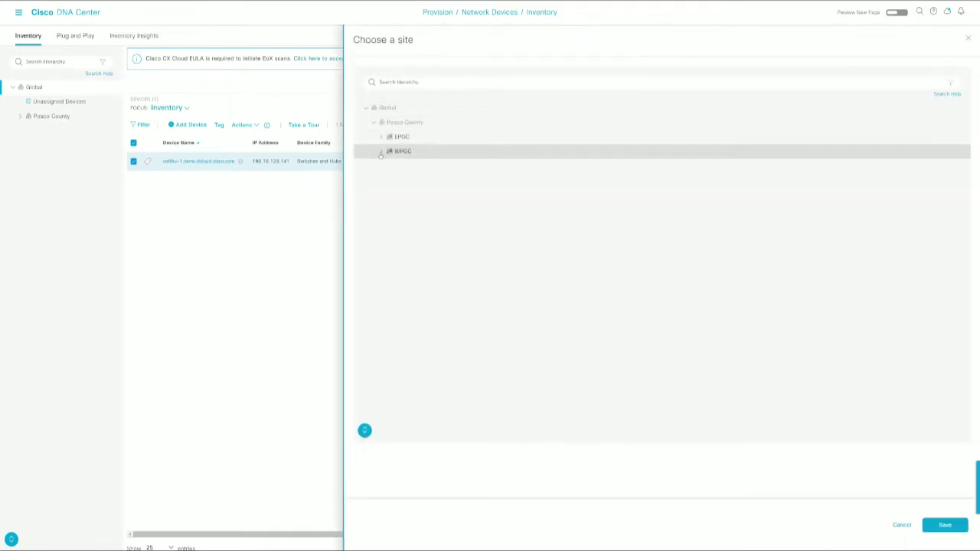
pyautogui.click(381, 152)
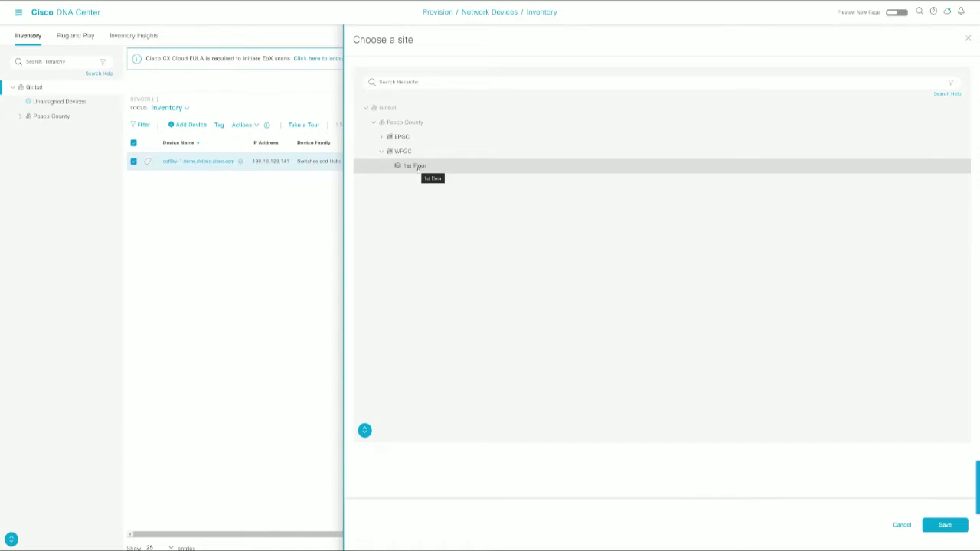
pyautogui.click(418, 168)
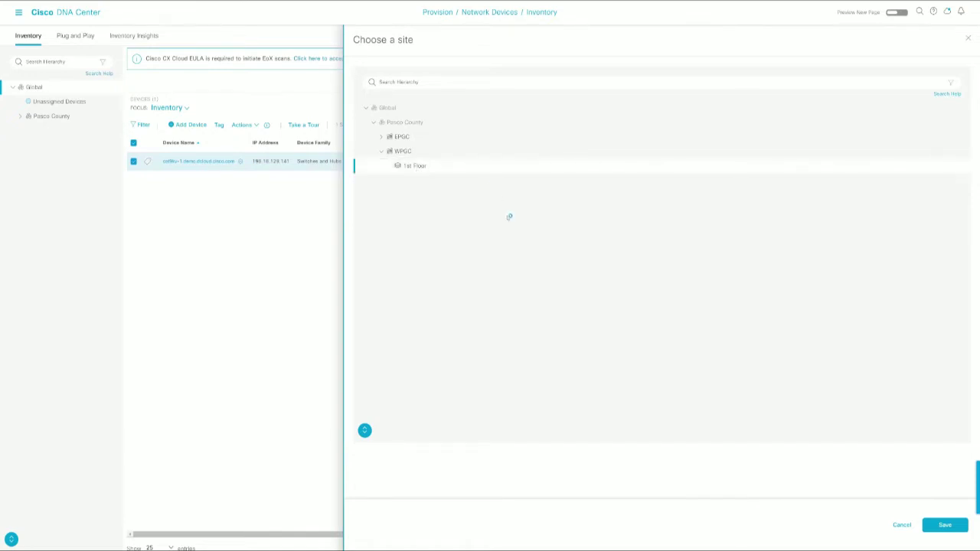
pyautogui.click(404, 153)
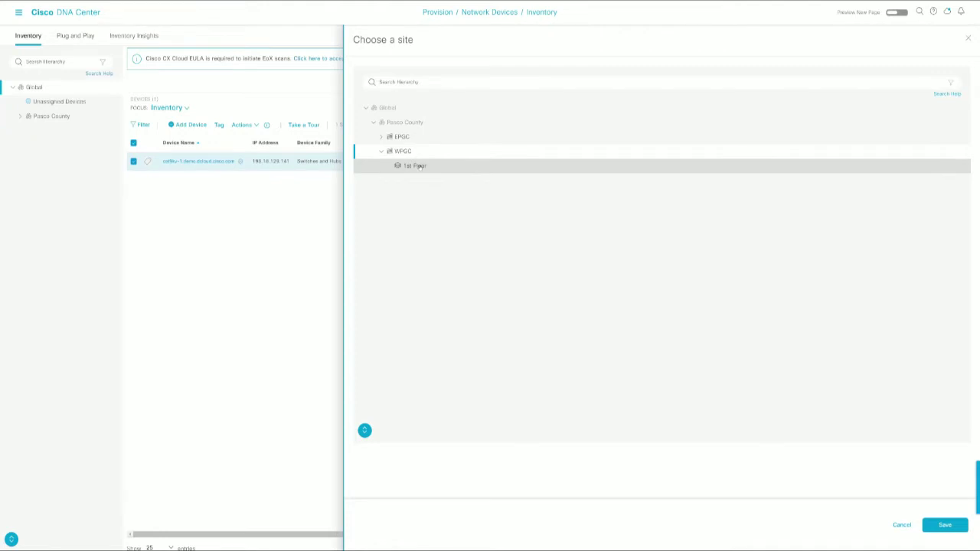
pyautogui.click(419, 166)
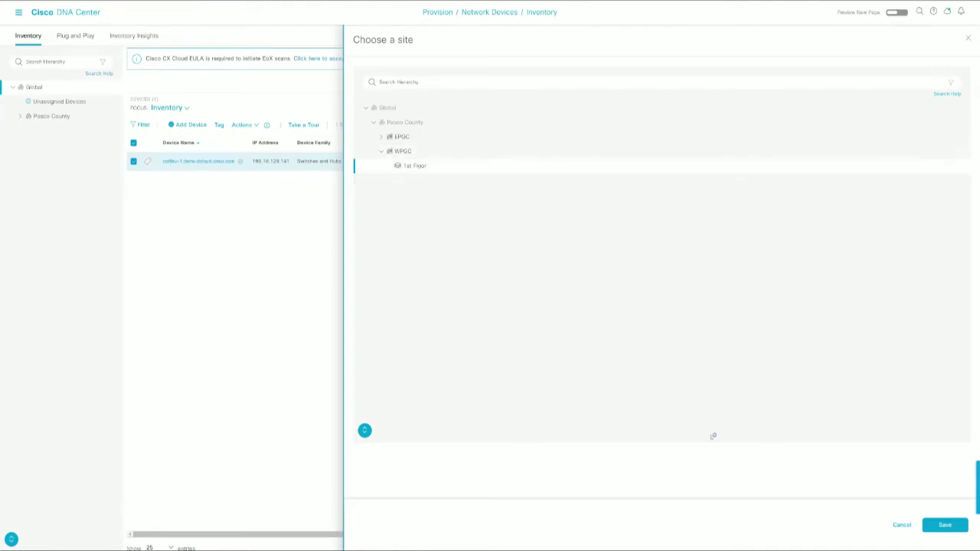
pyautogui.click(945, 527)
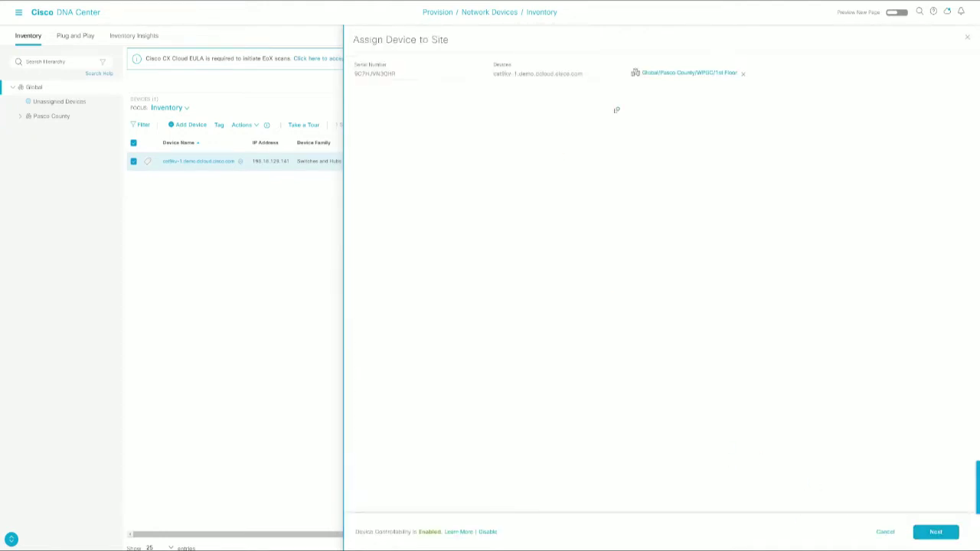
pyautogui.click(930, 533)
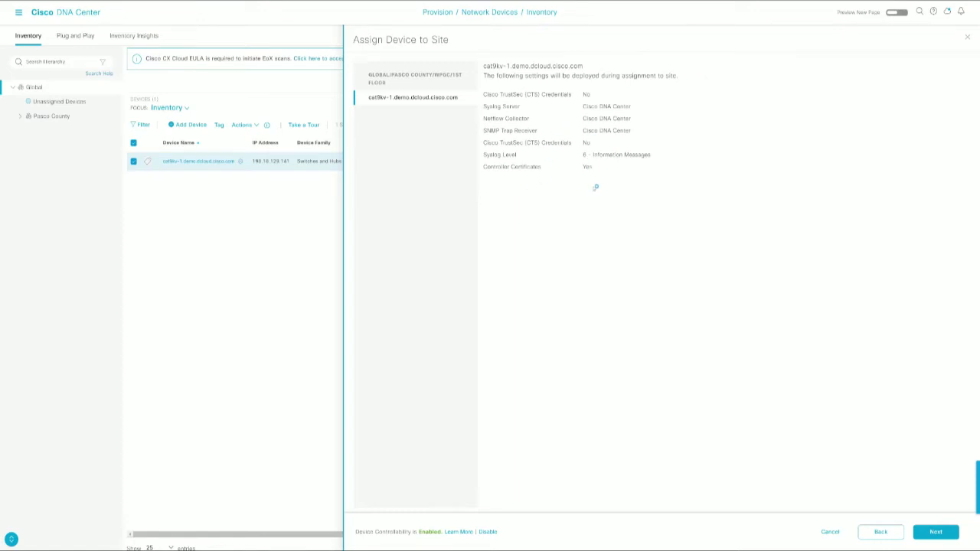
# Move past the settings review to scheduling, with task 'Assign 1 Device(s) to Site'.
pyautogui.click(931, 534)
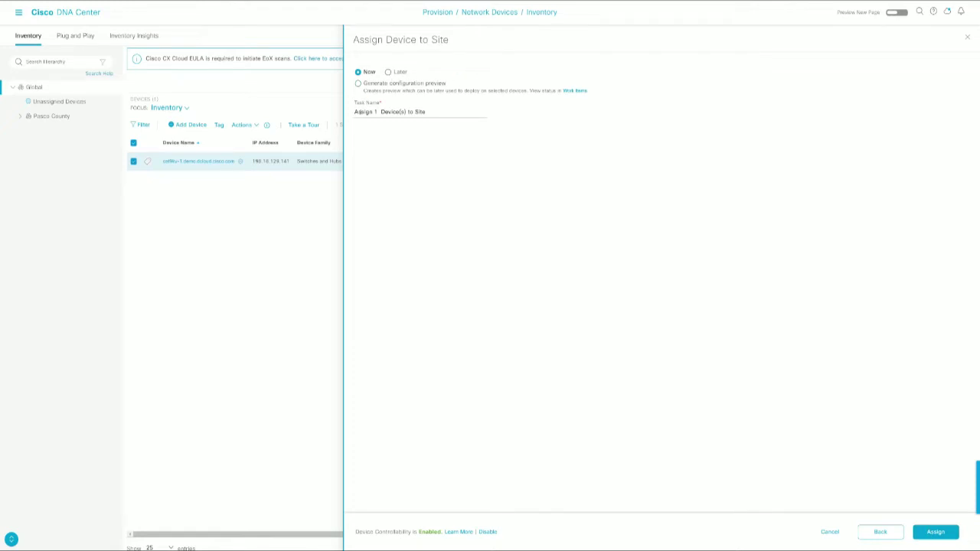
# Choose Generate configuration preview and submit the site assignment as a preview task.
pyautogui.click(358, 83)
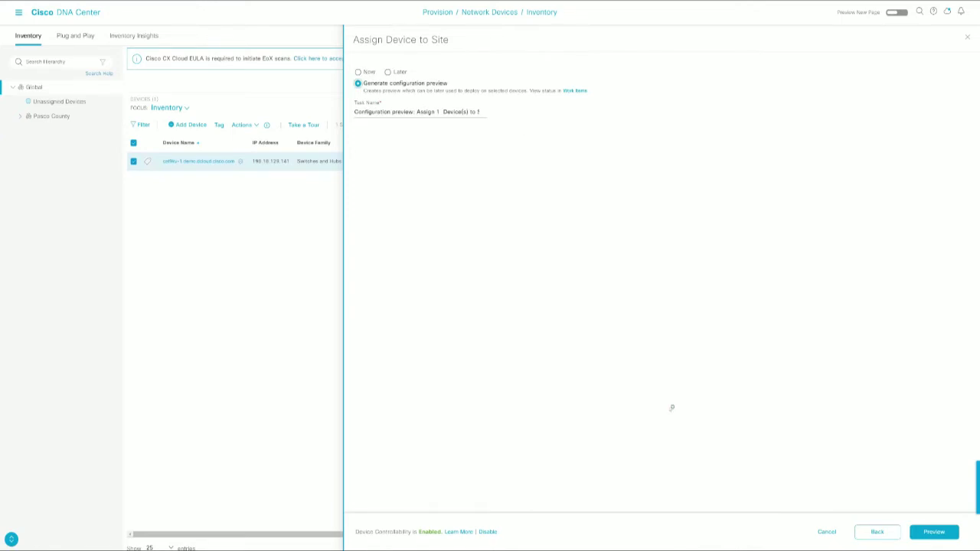
pyautogui.click(928, 532)
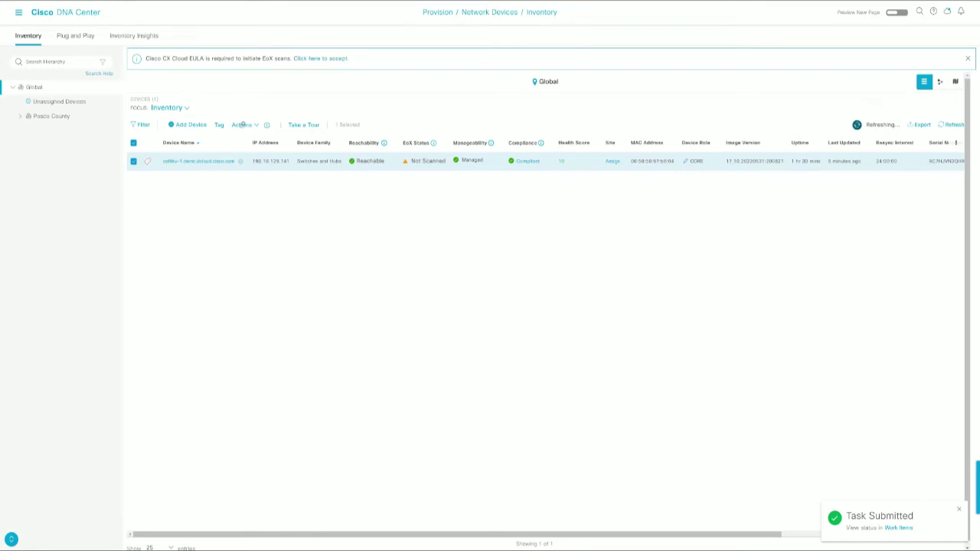
pyautogui.click(244, 126)
pyautogui.moveTo(256, 148)
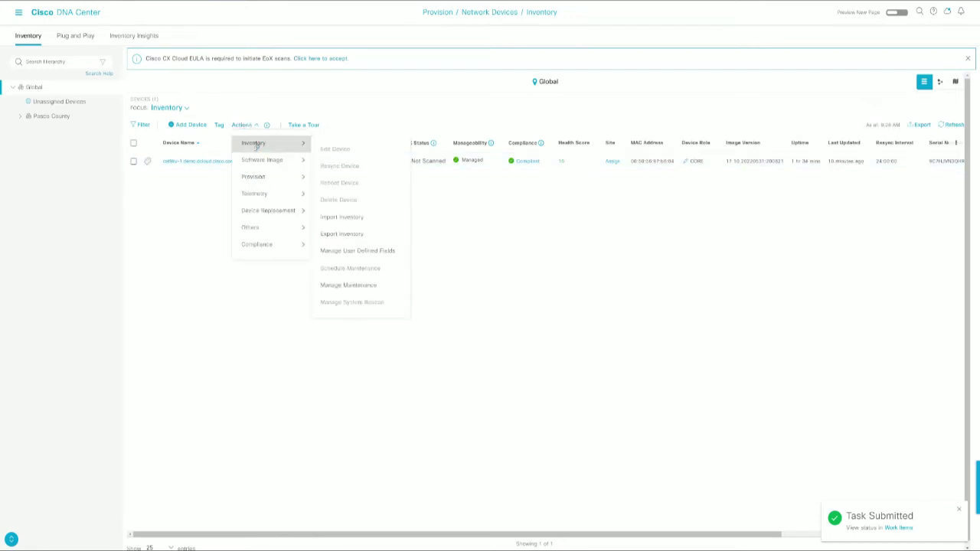
pyautogui.moveTo(278, 177)
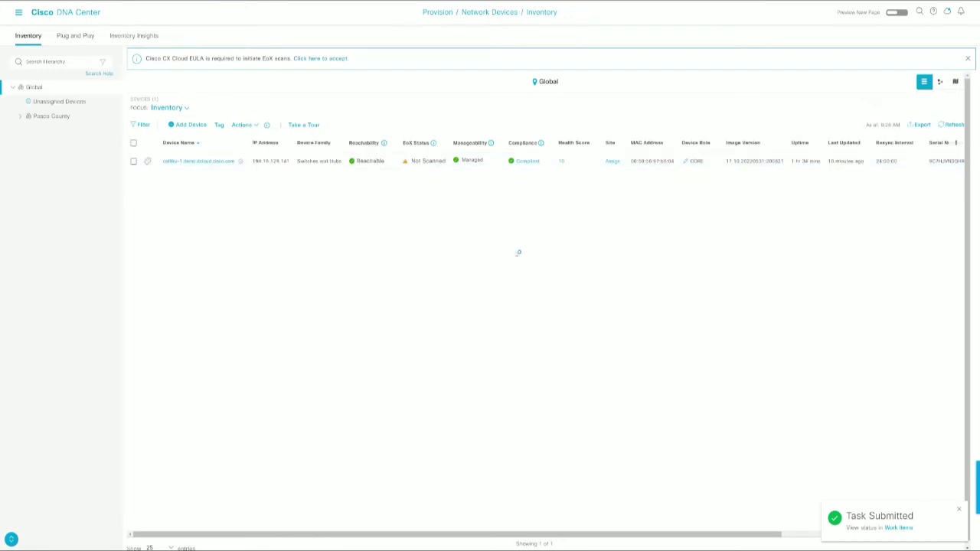
pyautogui.rightClick(891, 529)
pyautogui.click(860, 449)
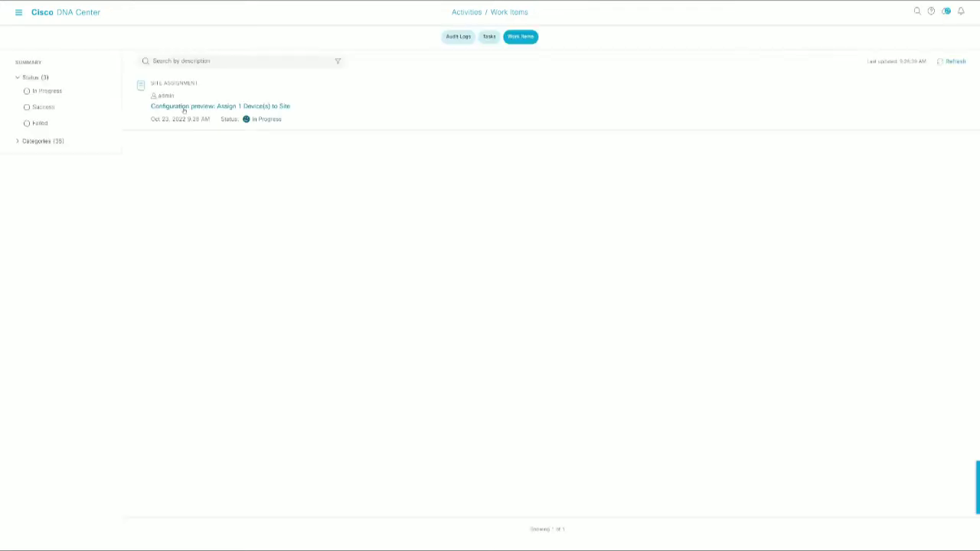
pyautogui.click(959, 62)
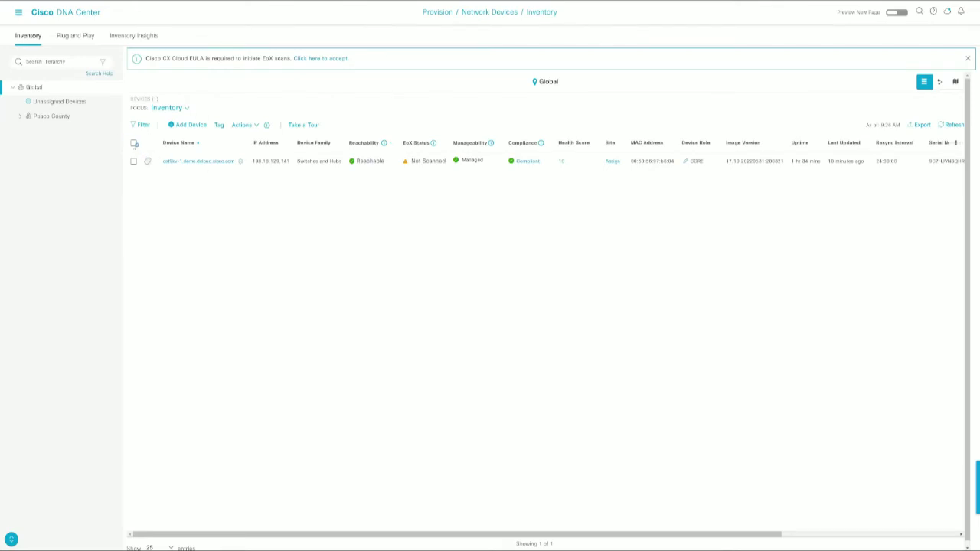
# Select cat9kv-1 and set its site to Global/Pasco County/WPGC/1st Floor via Assign Device to Site.
pyautogui.click(134, 144)
pyautogui.click(242, 124)
pyautogui.moveTo(261, 177)
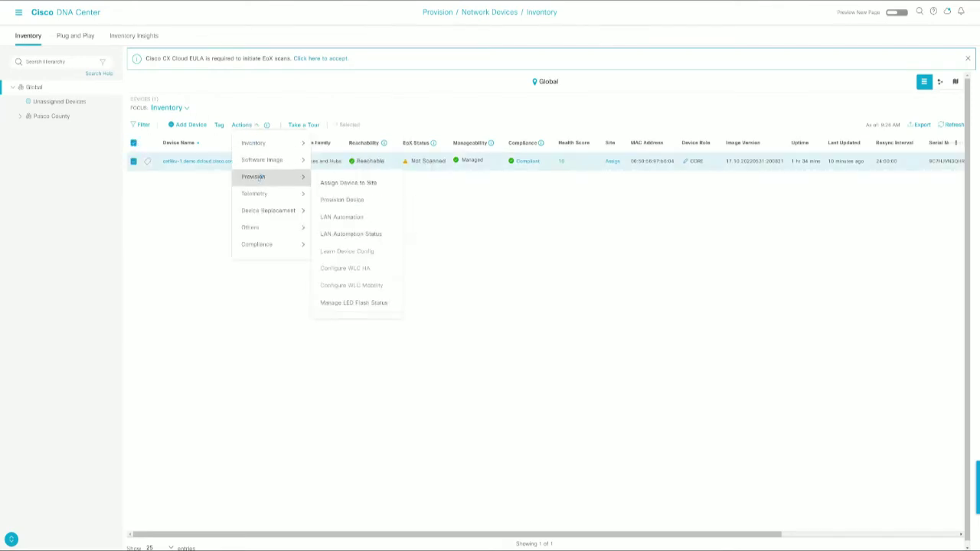
pyautogui.click(337, 183)
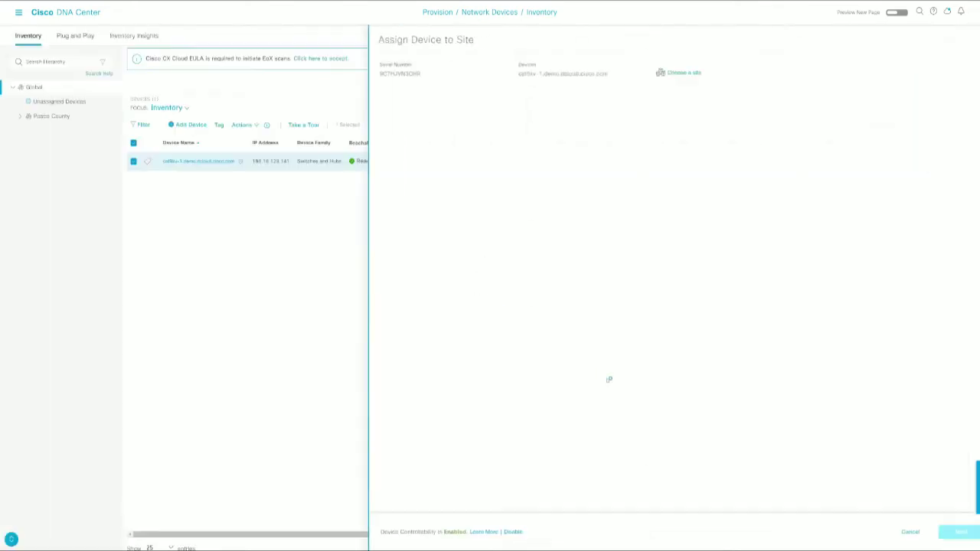
pyautogui.click(660, 73)
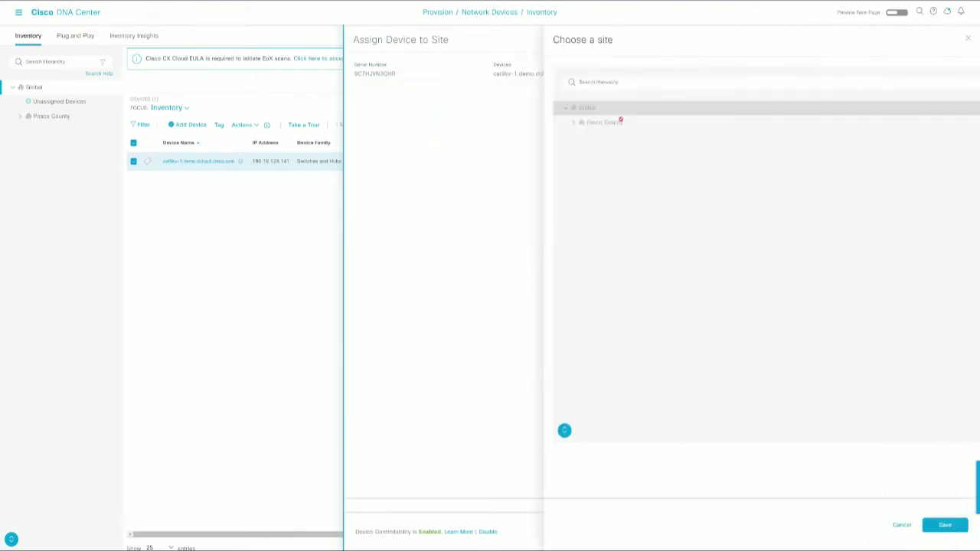
pyautogui.click(373, 122)
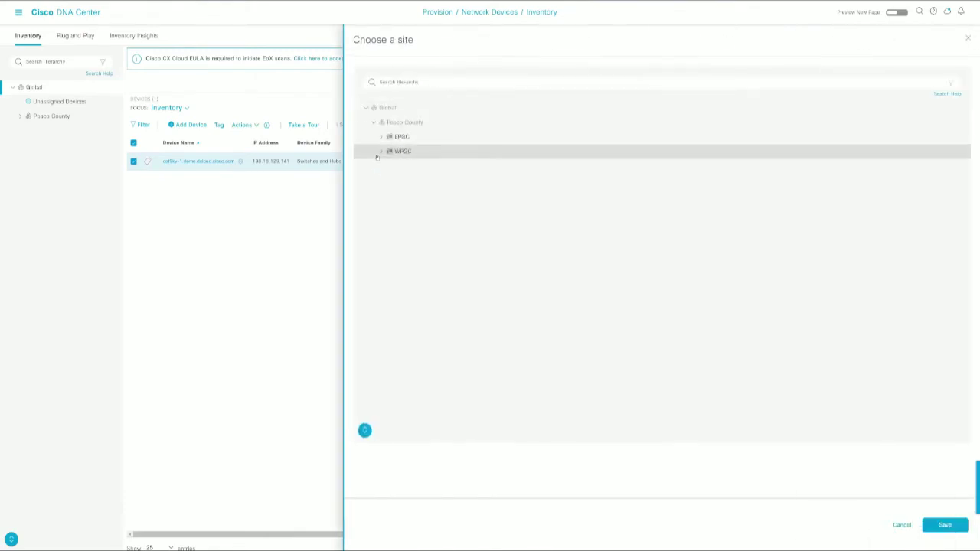
pyautogui.click(379, 152)
pyautogui.click(412, 167)
pyautogui.click(943, 525)
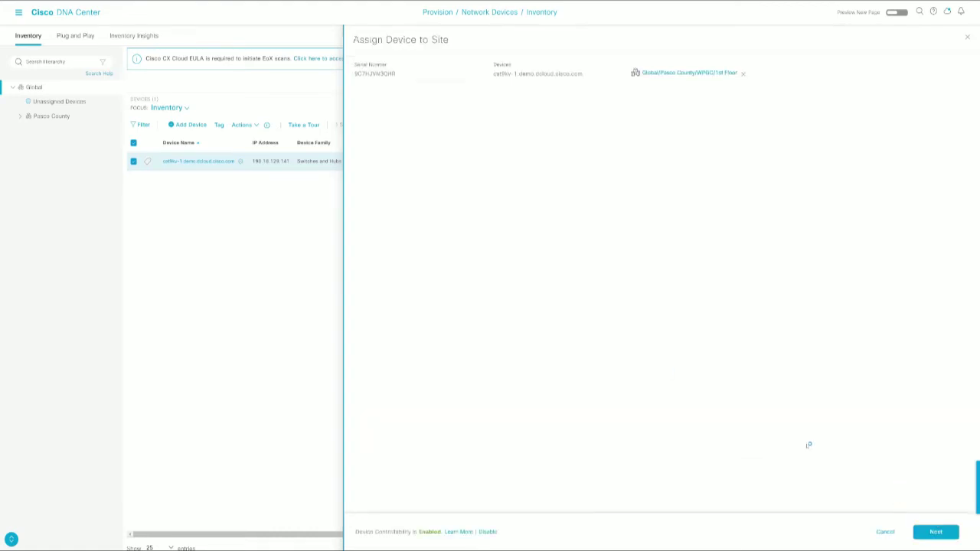
# Pass the settings summary and submit the site assignment scheduled to run Now.
pyautogui.click(949, 536)
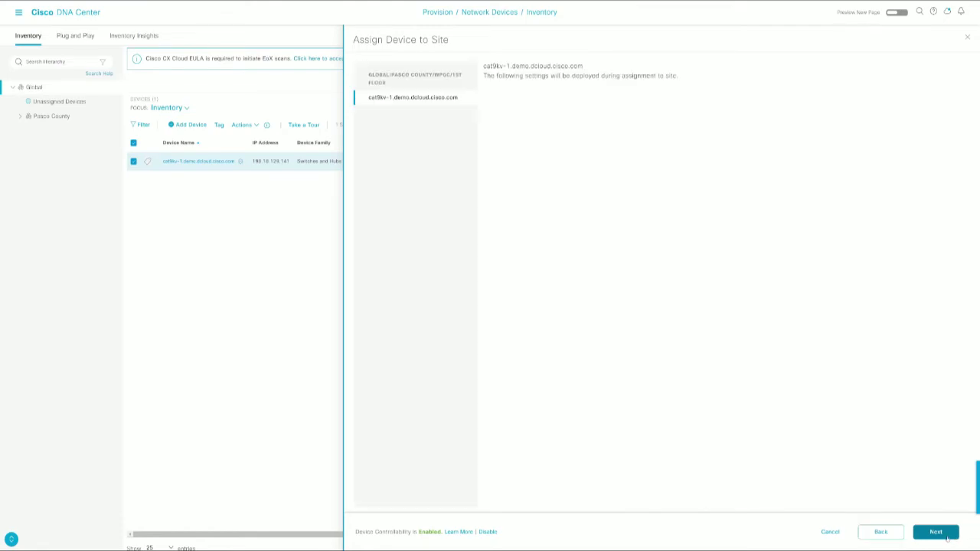
pyautogui.click(936, 532)
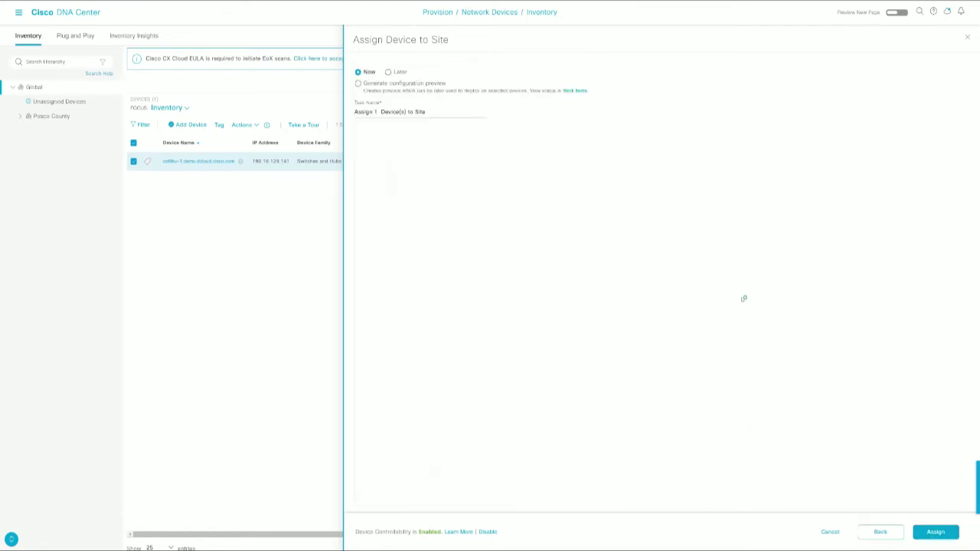
pyautogui.click(396, 71)
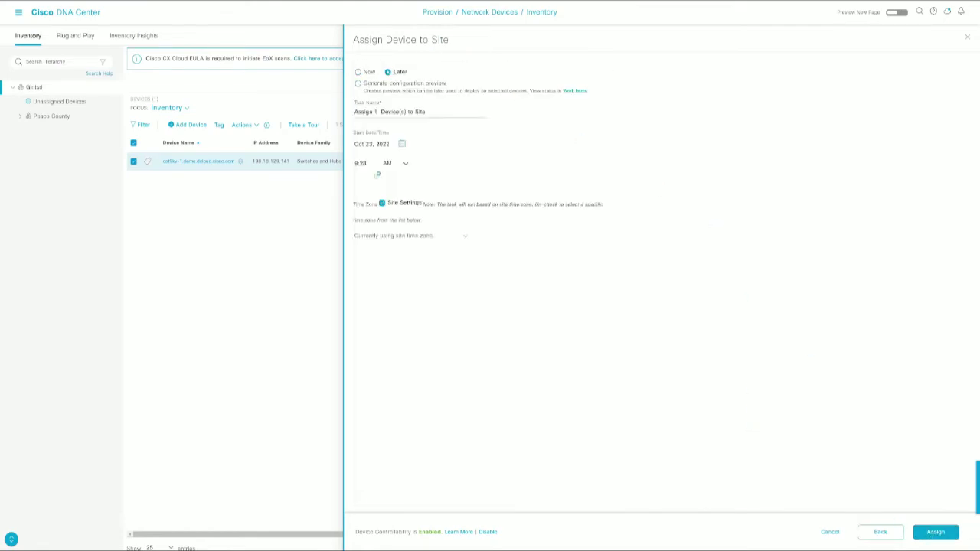
pyautogui.click(360, 72)
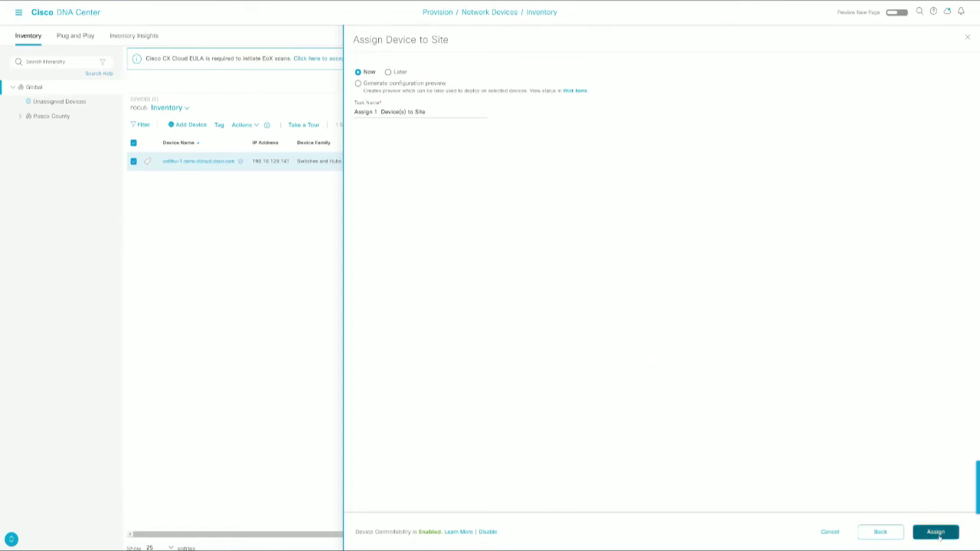
pyautogui.click(936, 531)
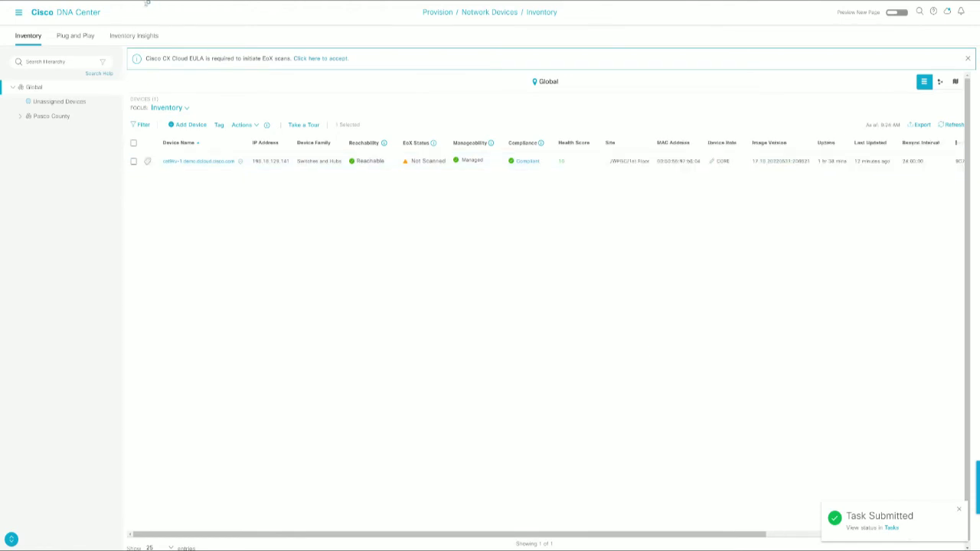
pyautogui.click(892, 527)
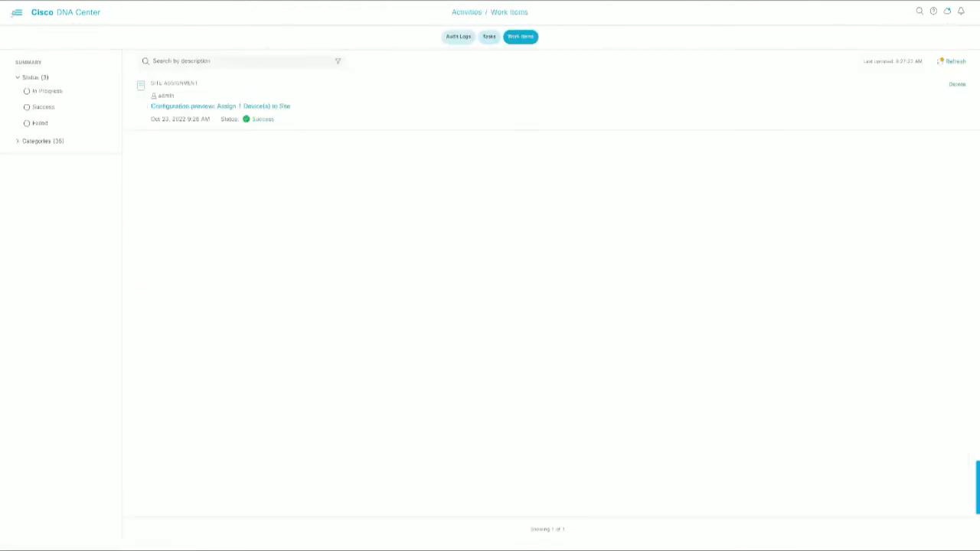
pyautogui.click(19, 12)
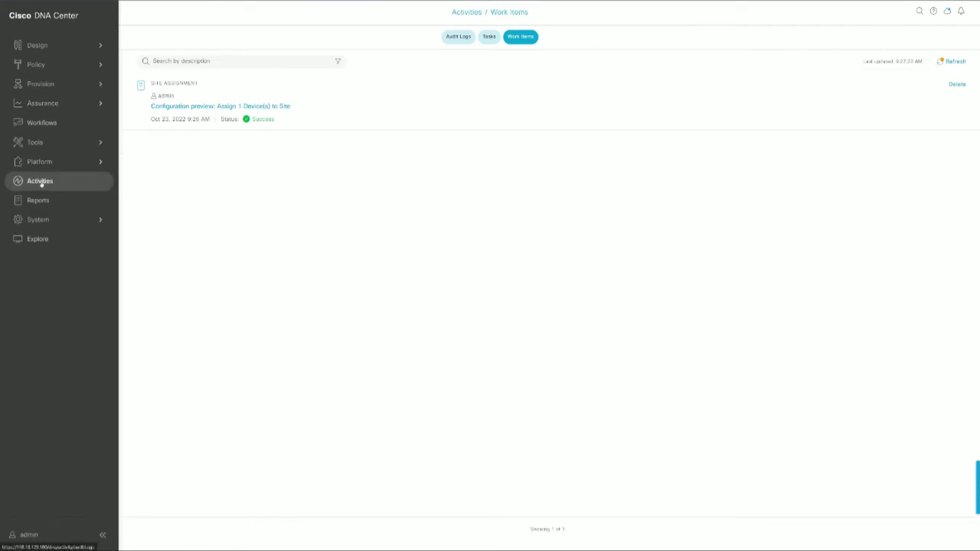
pyautogui.click(411, 197)
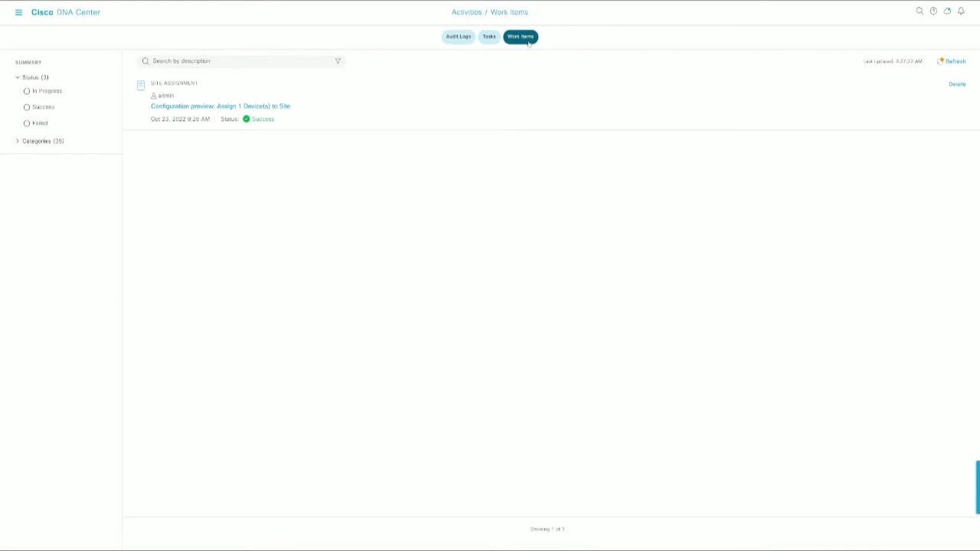
pyautogui.click(170, 106)
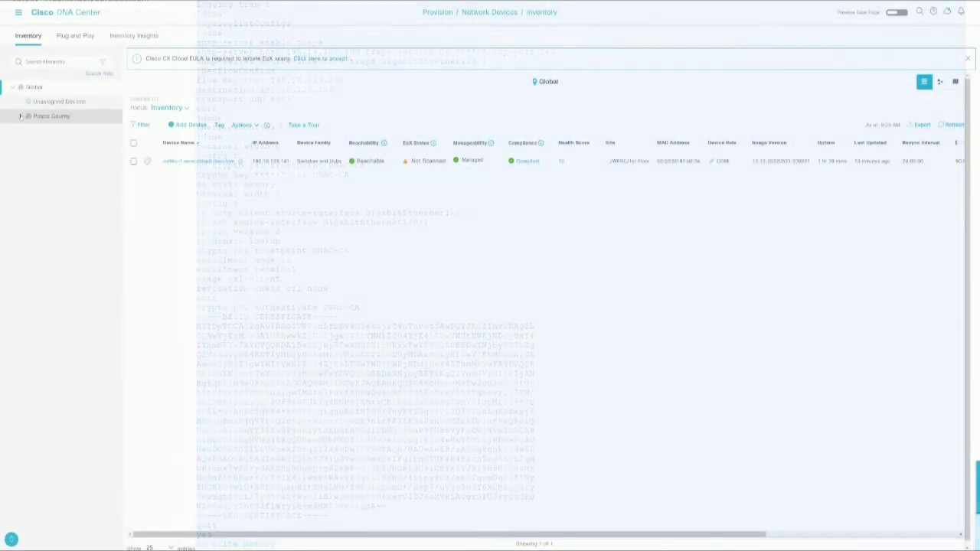
# Browse the site tree, ending on Pasco County/WPGC/1st Floor listing cat9kv-1.
pyautogui.click(59, 103)
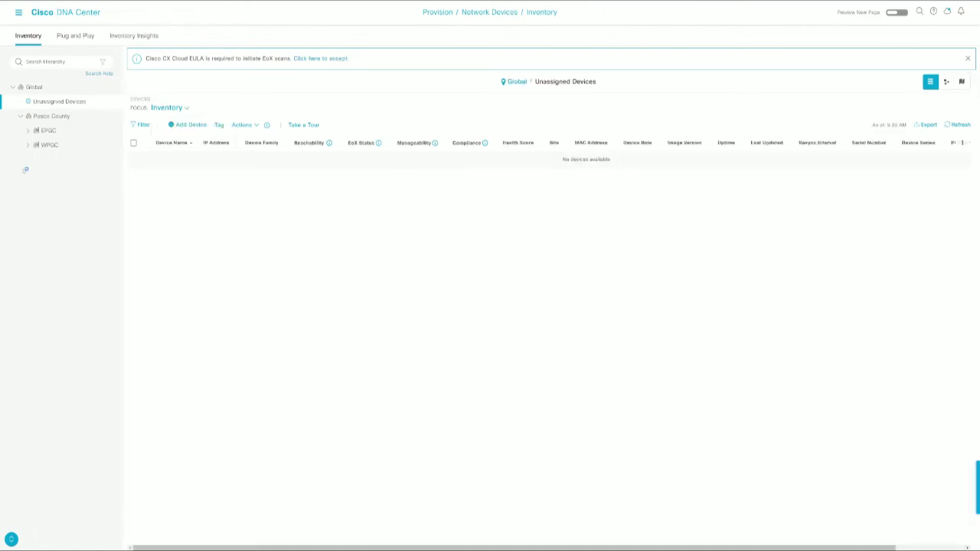
pyautogui.click(31, 147)
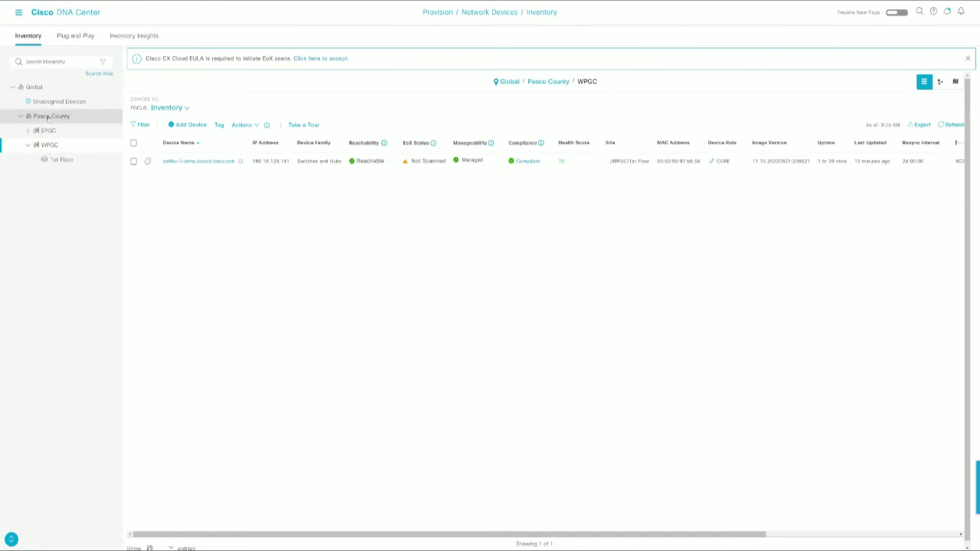
pyautogui.click(49, 119)
pyautogui.click(50, 131)
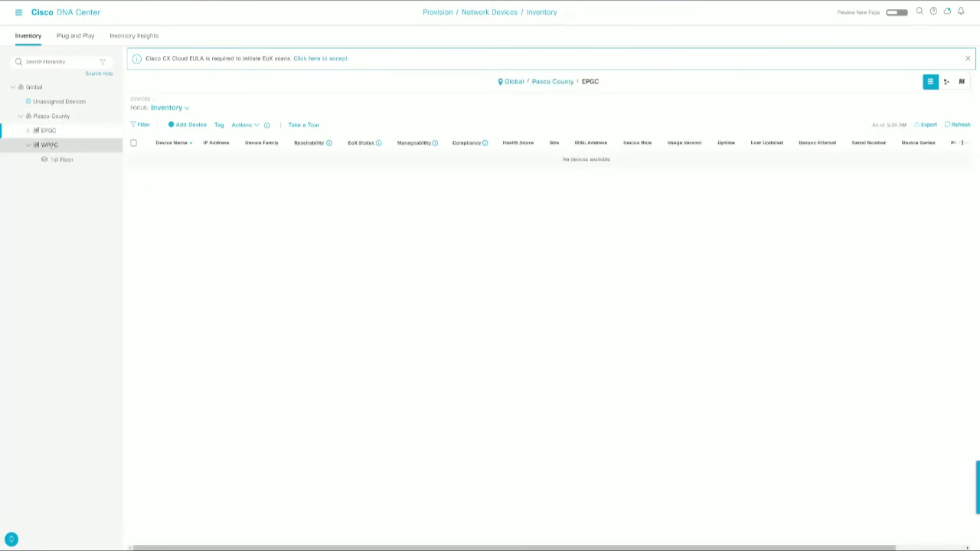
pyautogui.click(49, 145)
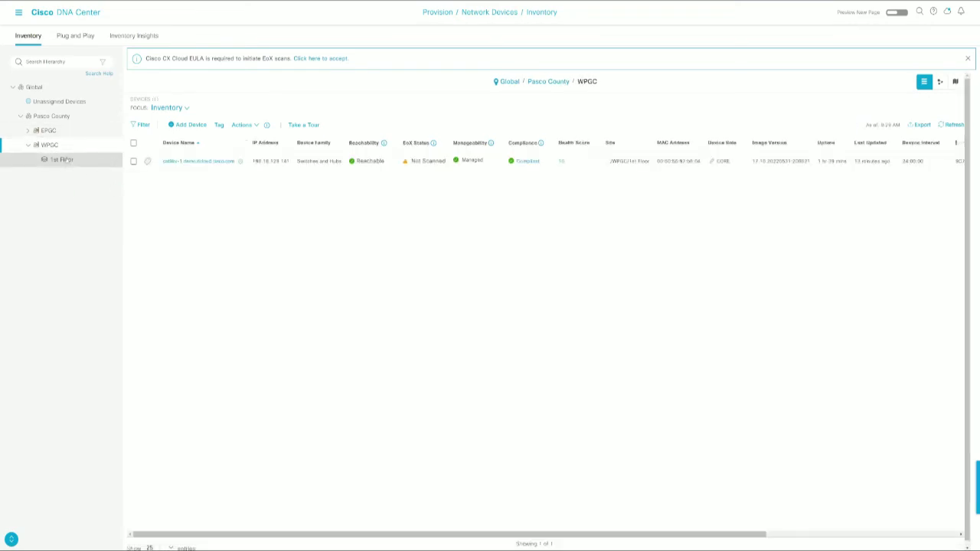
pyautogui.click(65, 159)
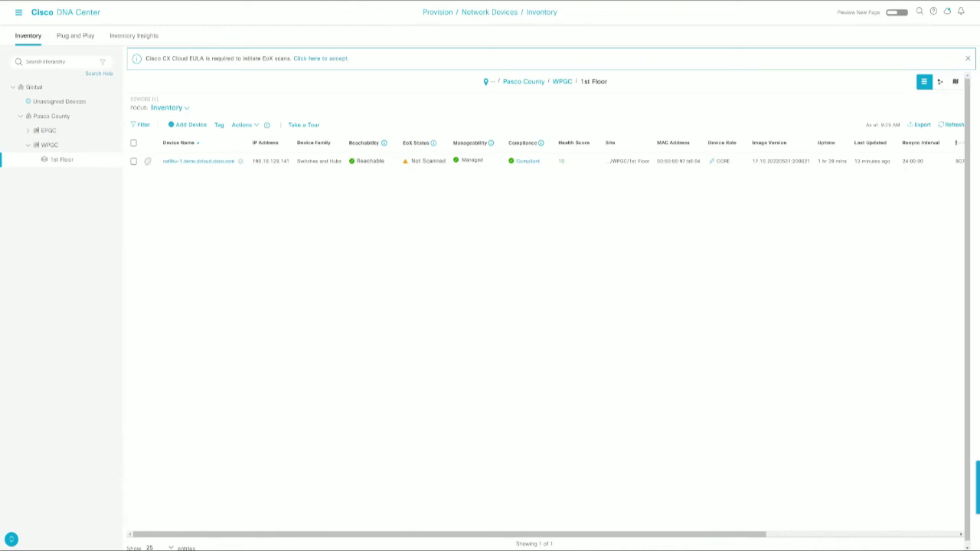
# Start Provision Device for cat9kv-1 and continue past the Assign Site step.
pyautogui.click(136, 161)
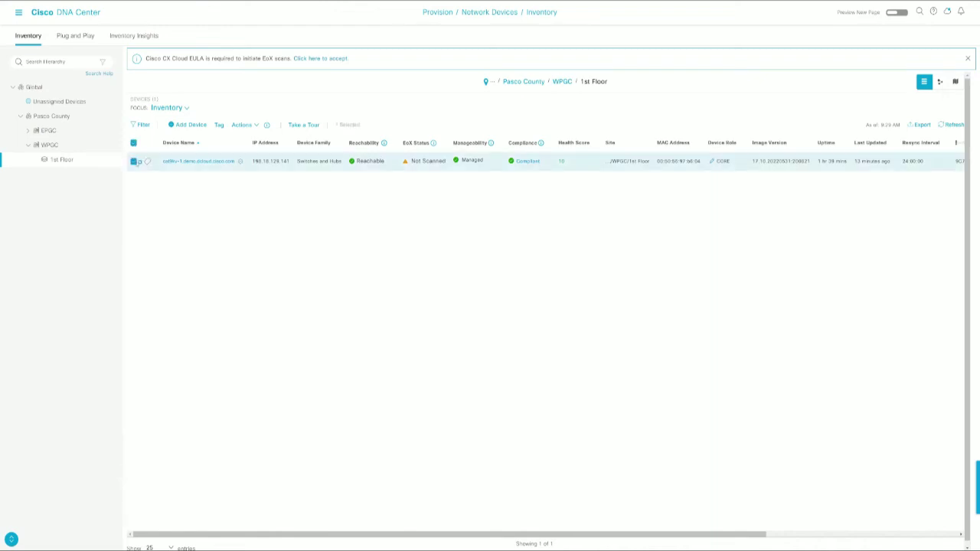
pyautogui.click(244, 124)
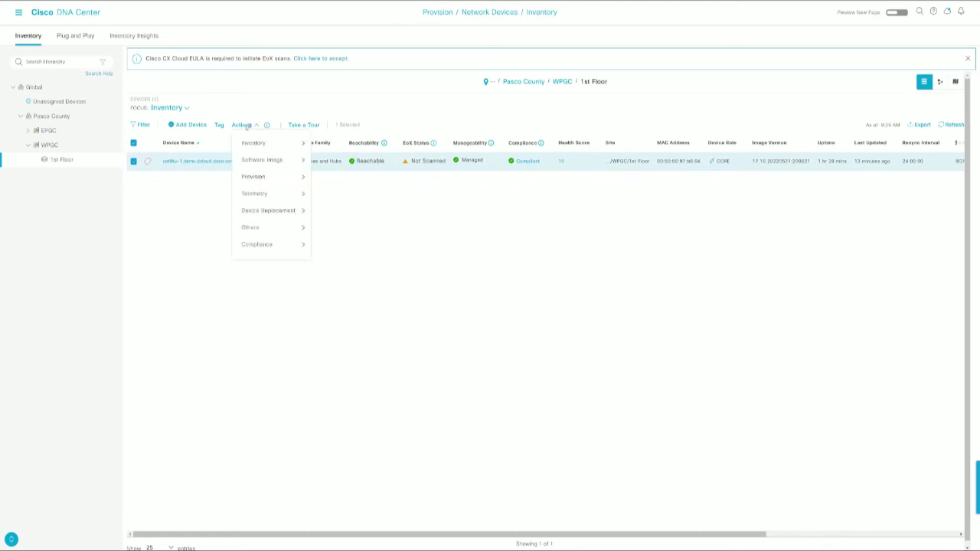
pyautogui.click(244, 125)
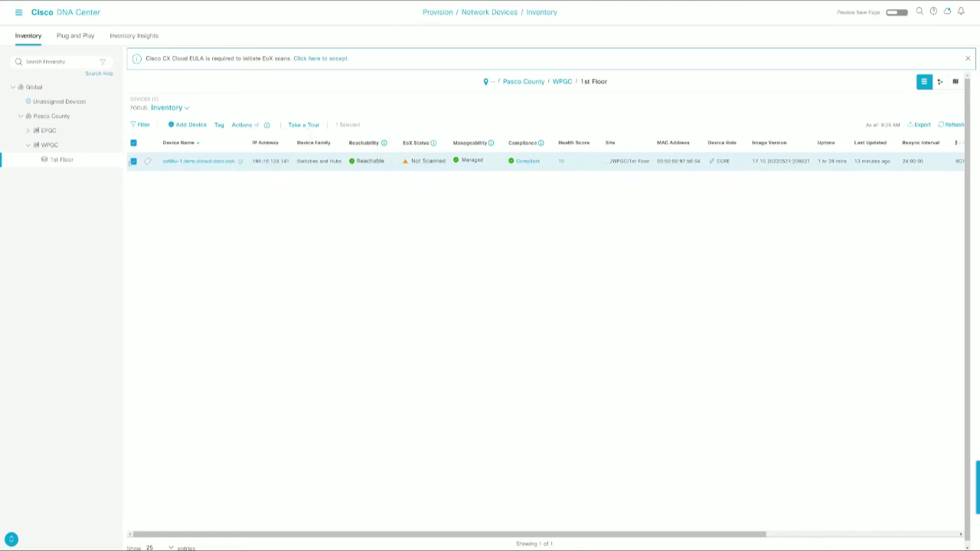
pyautogui.click(243, 125)
pyautogui.moveTo(250, 175)
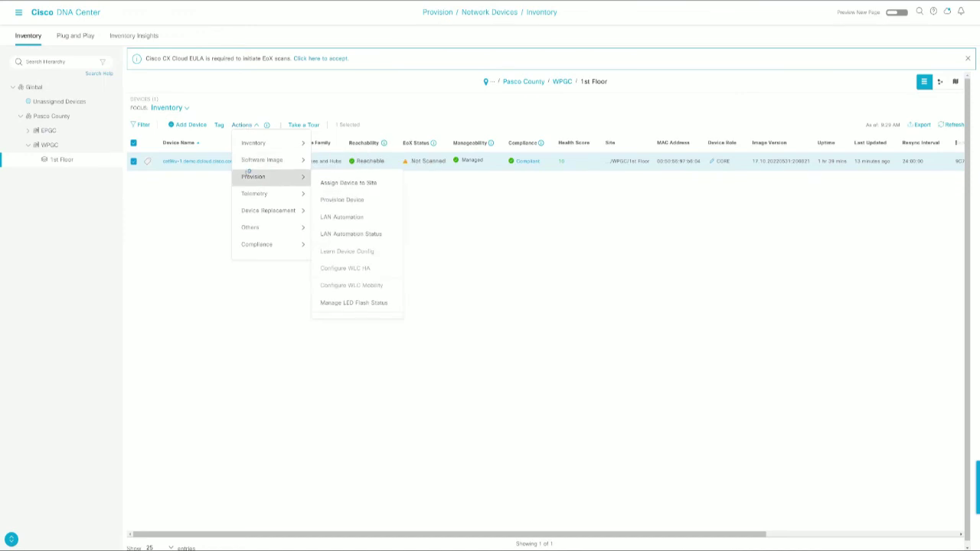
pyautogui.click(349, 200)
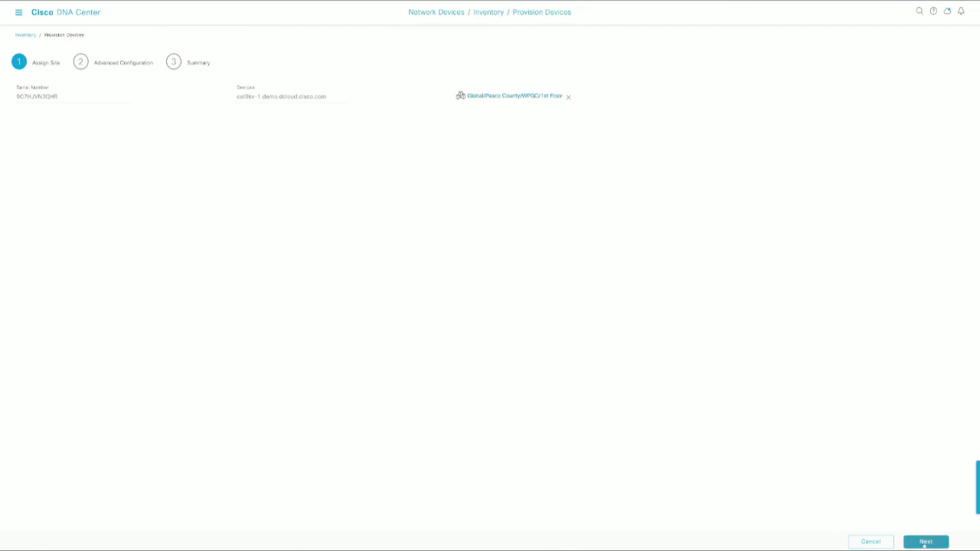
pyautogui.click(926, 542)
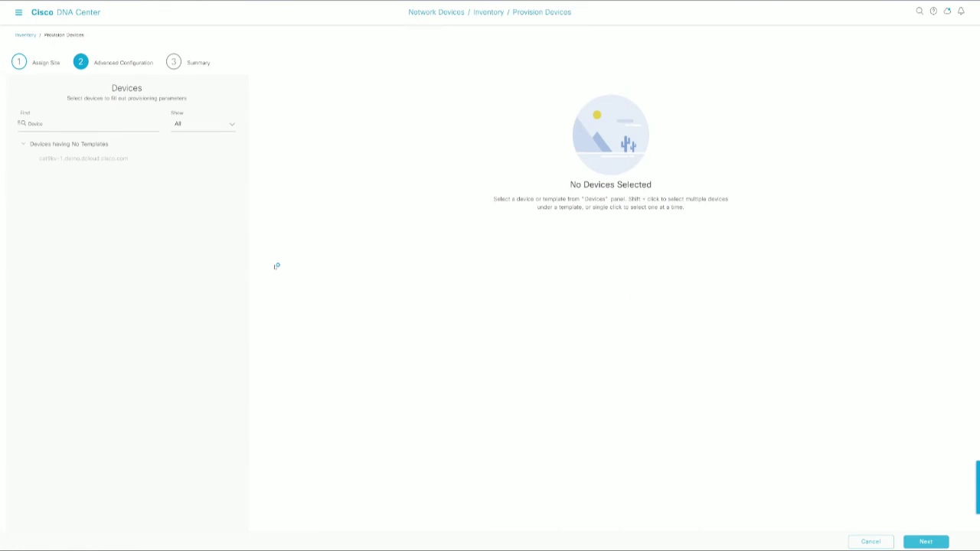
# Reach the provisioning Summary and open the Deploy scheduling panel, set to Now.
pyautogui.click(926, 541)
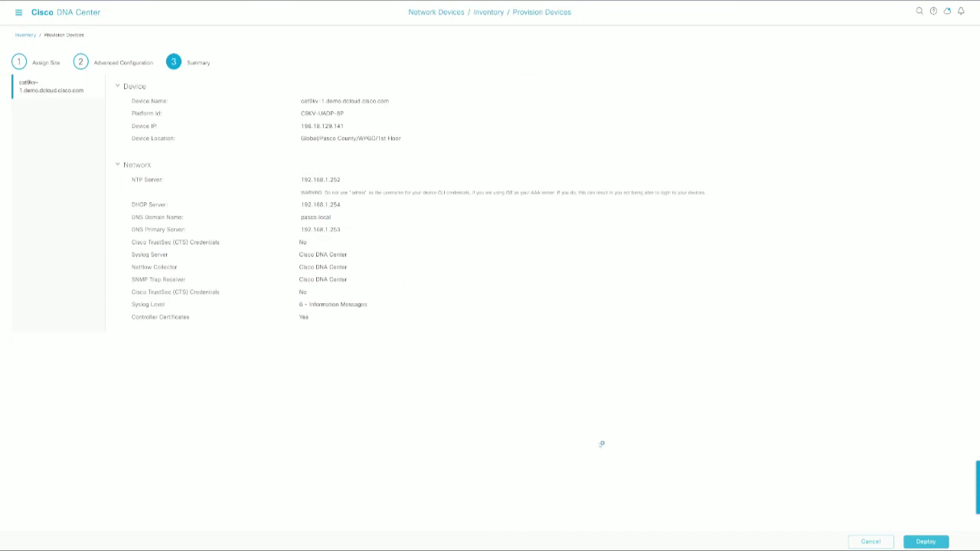
pyautogui.click(936, 543)
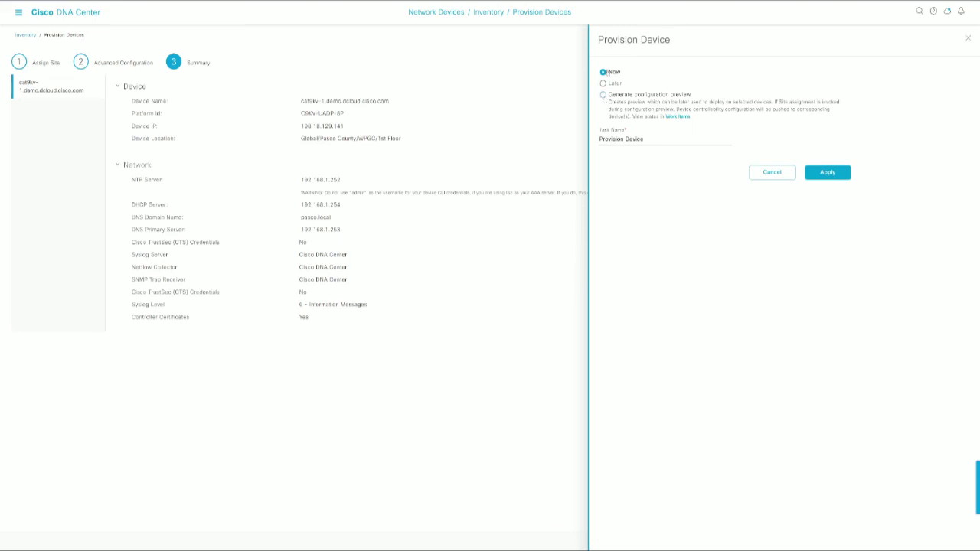
# Apply cat9kv-1 provisioning now and confirm the Tasks list shows Provision Device In Progress.
pyautogui.click(828, 173)
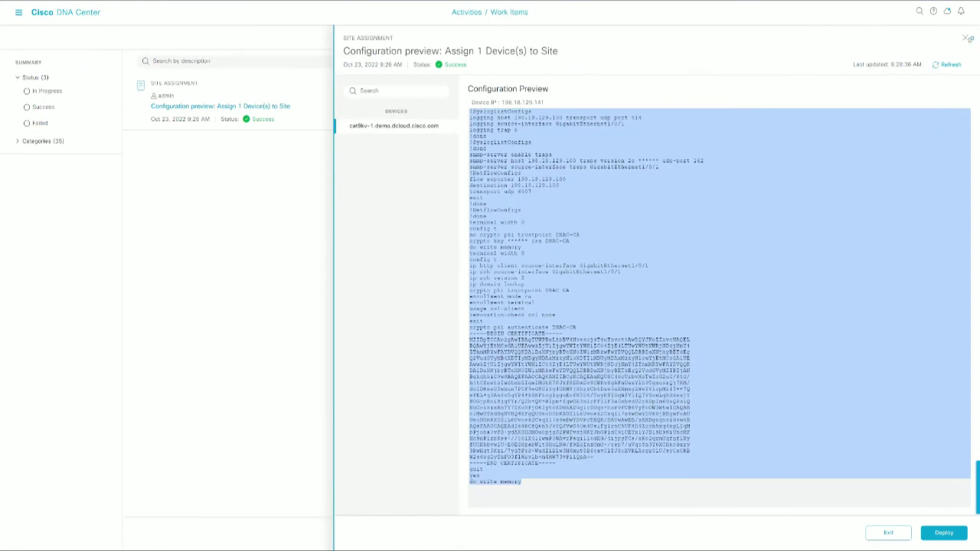
pyautogui.click(966, 37)
pyautogui.click(488, 36)
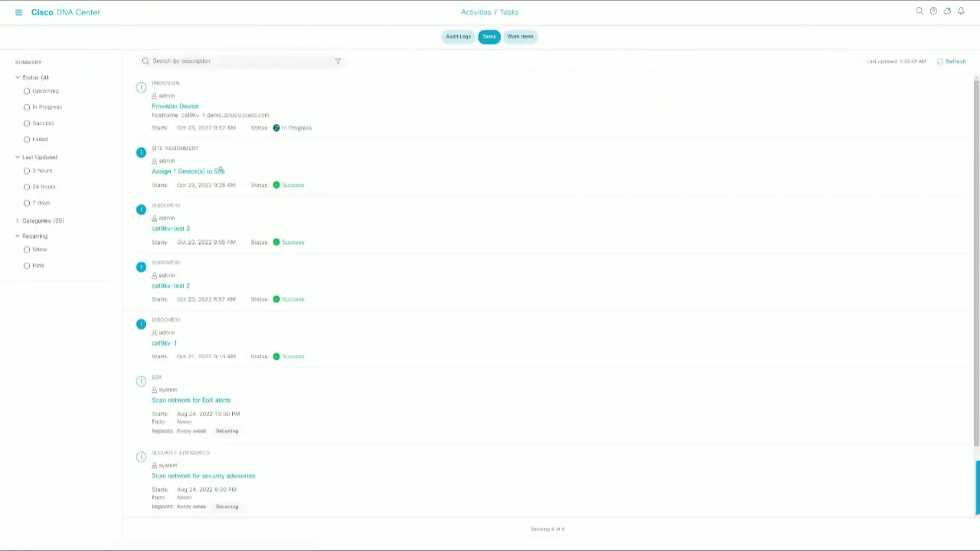